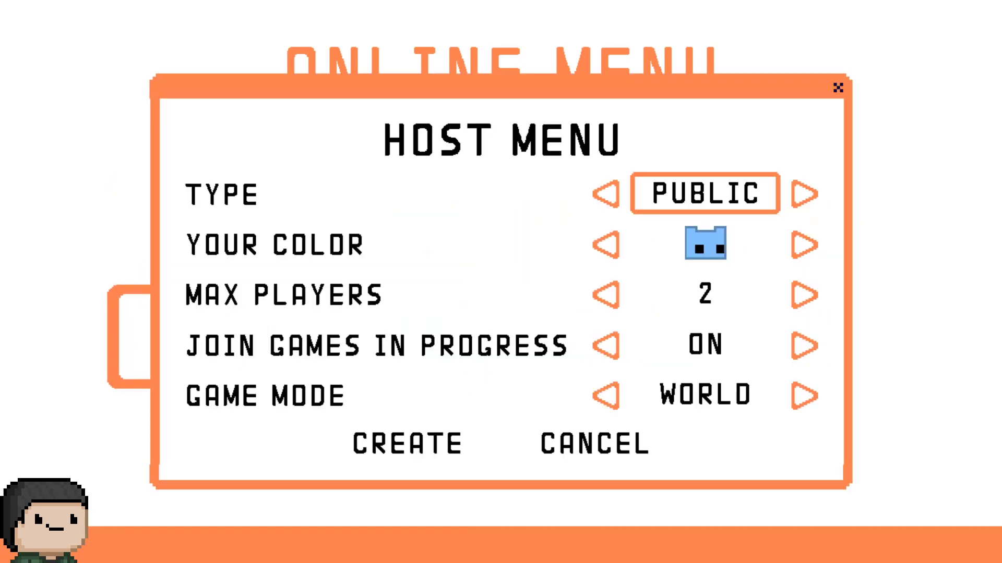
Create the hosted game as public, 2 max players, World mode, with joining in progress on
key(Down)
key(Down)
key(Down)
key(Down)
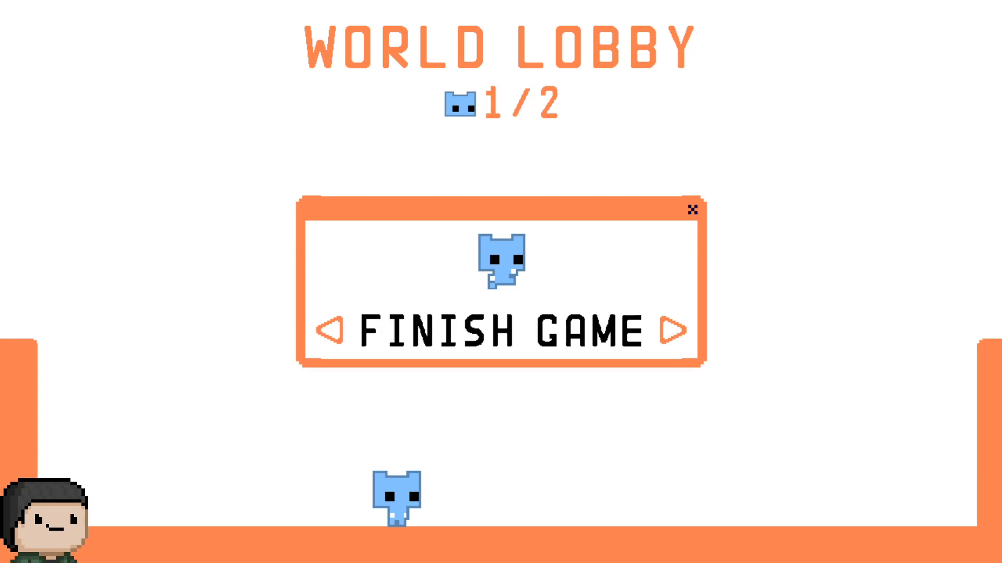
Resume the lobby and make the cat jump and walk right
key(Left)
key(Return)
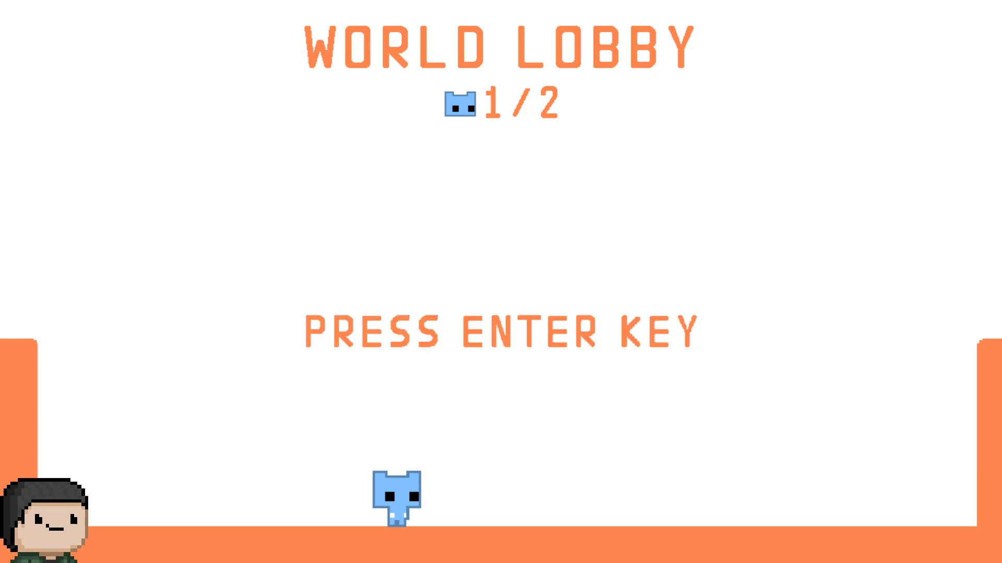
key(space)
key(Right)
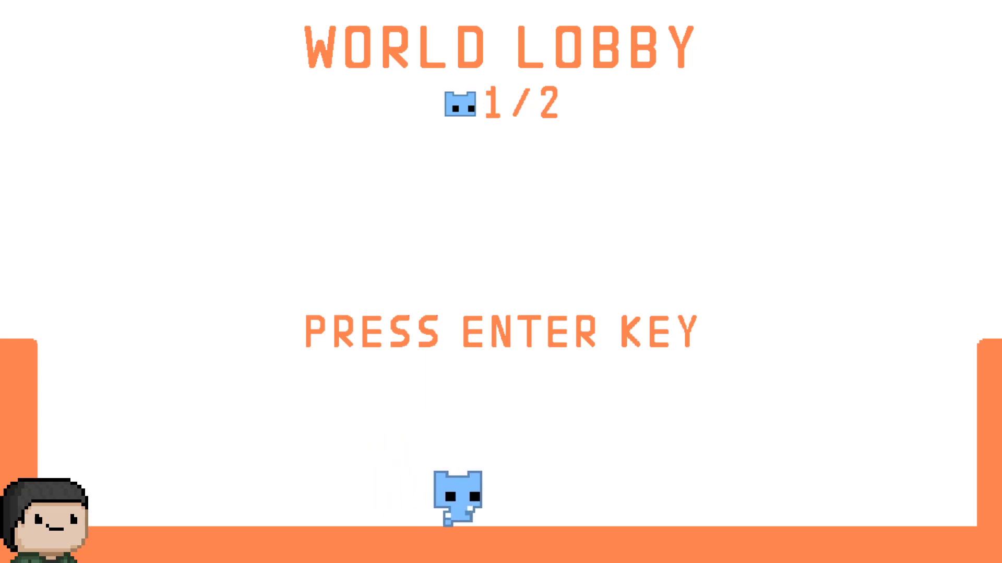
key(space)
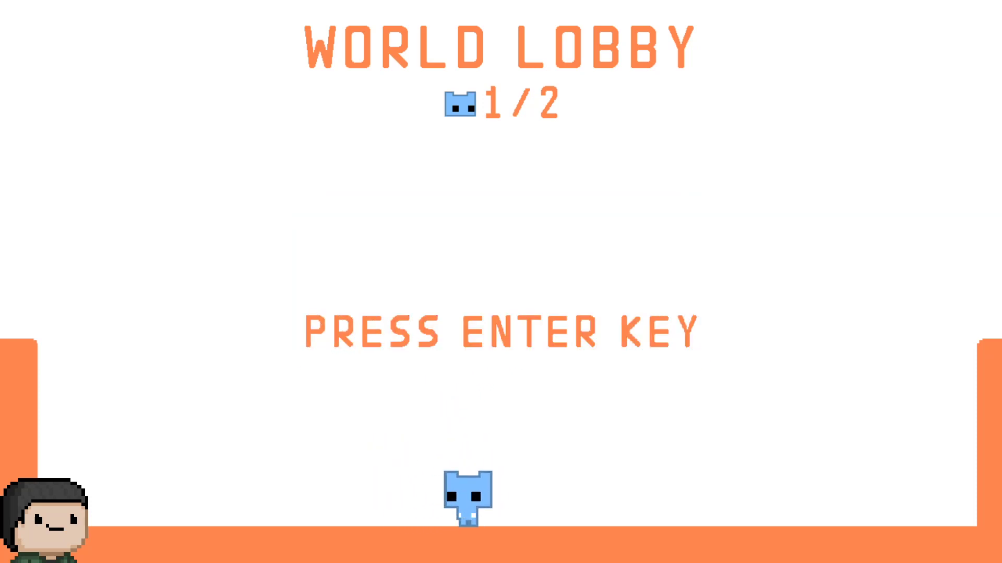
Reopen the pause options, choose FINISH GAME and confirm ending the hosted game
key(Return)
key(Escape)
key(Return)
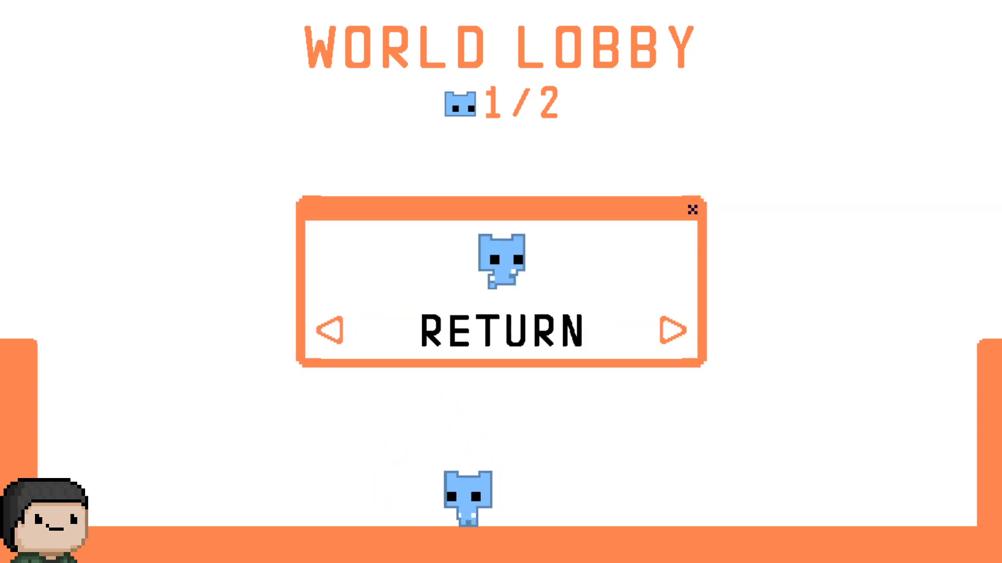
key(Right)
key(Return)
key(Left)
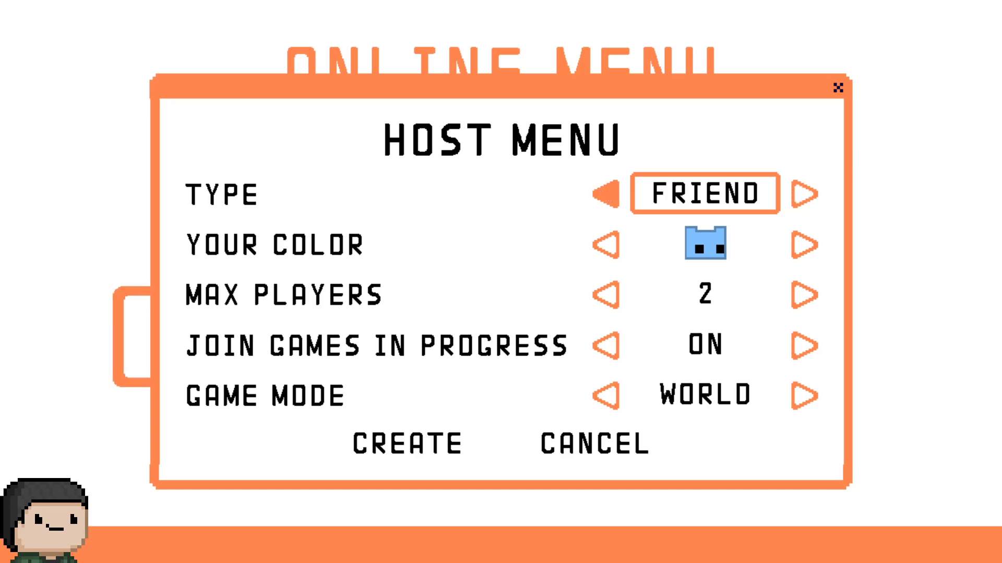
Reopen the host settings, keep 2 max players and World mode, and create the lobby
key(Escape)
key(Return)
key(Down)
key(Down)
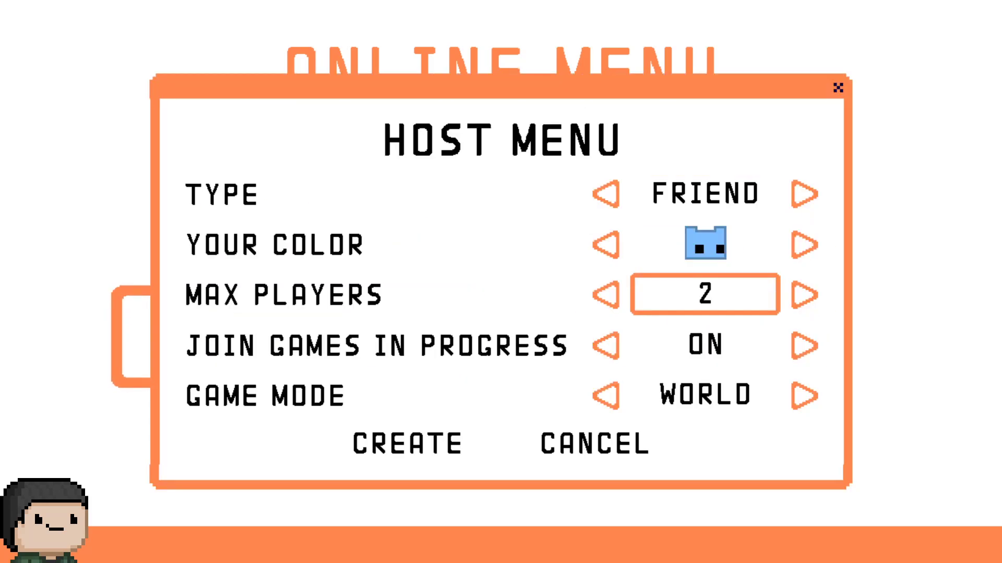
key(Down)
key(Down)
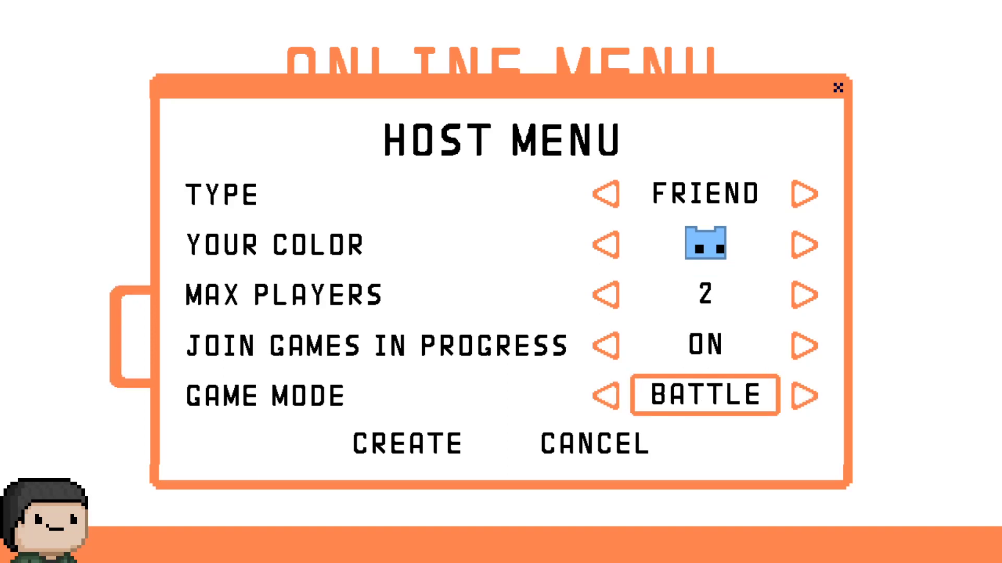
key(Down)
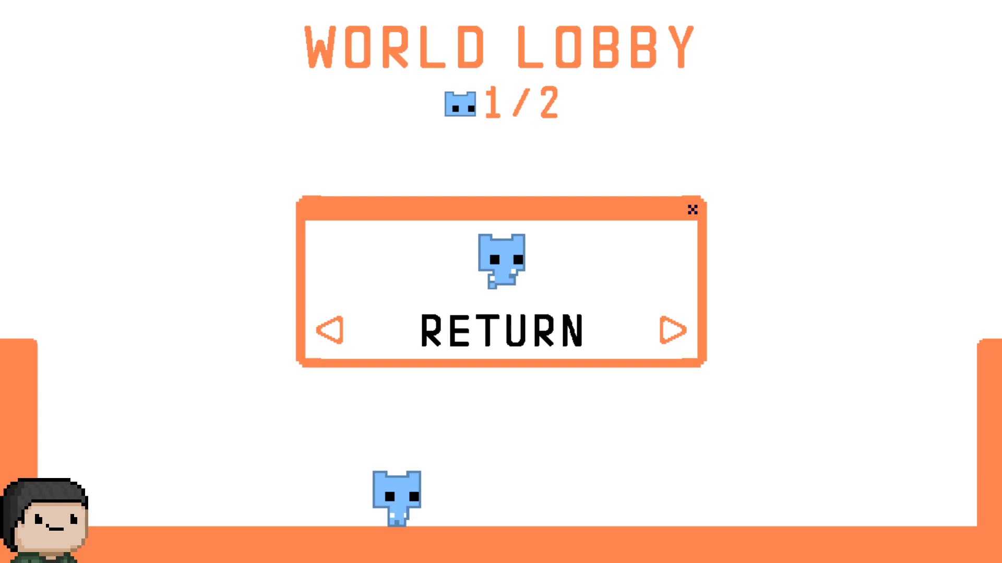
Toggle the pause dialog, make the cat jump, then choose FINISH GAME and confirm
key(Escape)
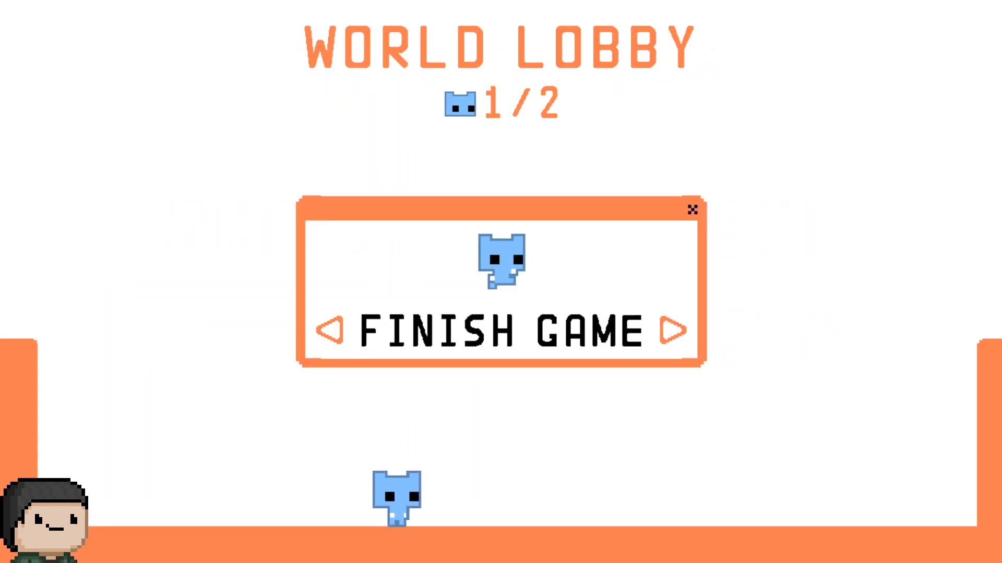
key(Left)
key(Escape)
key(Escape)
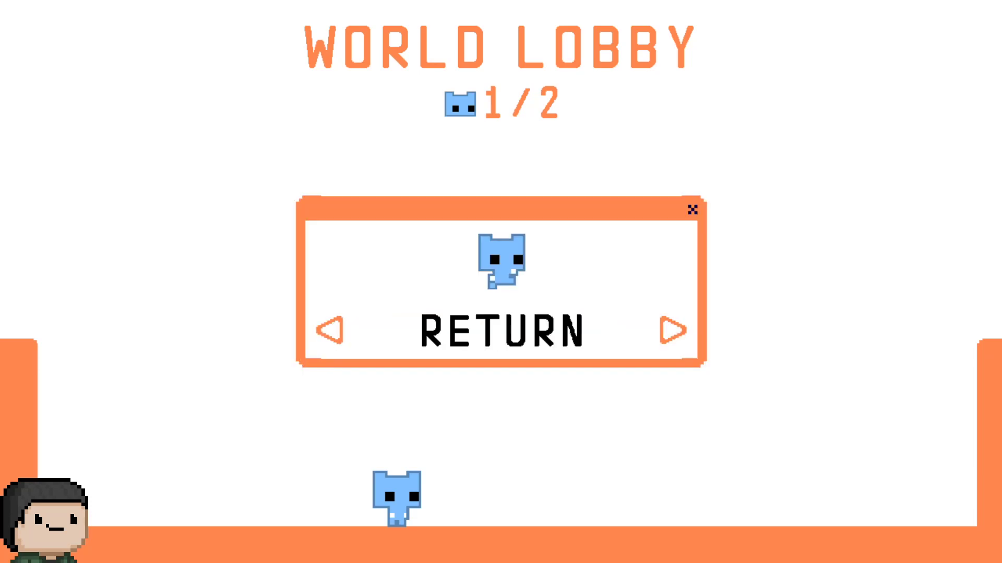
key(Escape)
key(space)
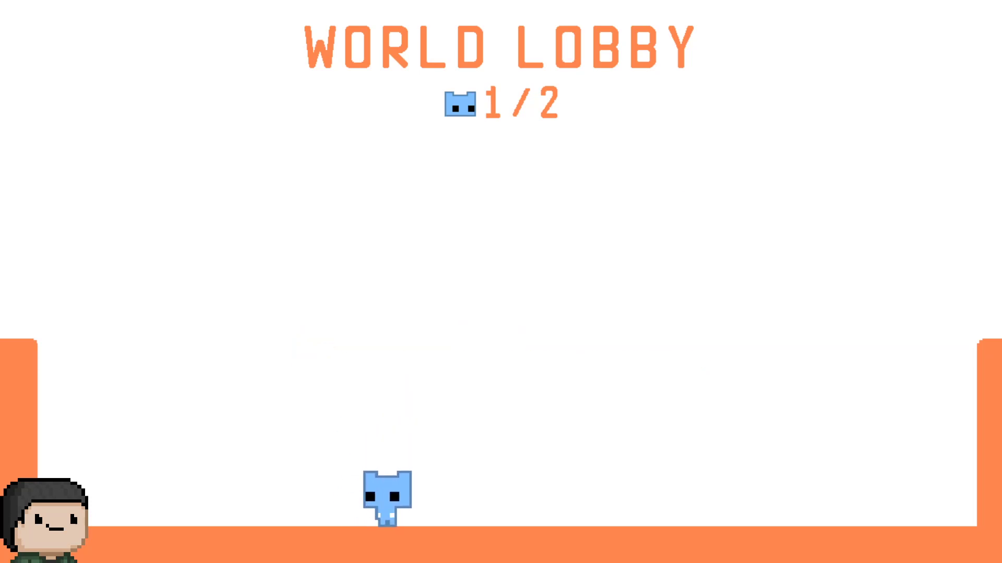
key(Escape)
key(Right)
key(Return)
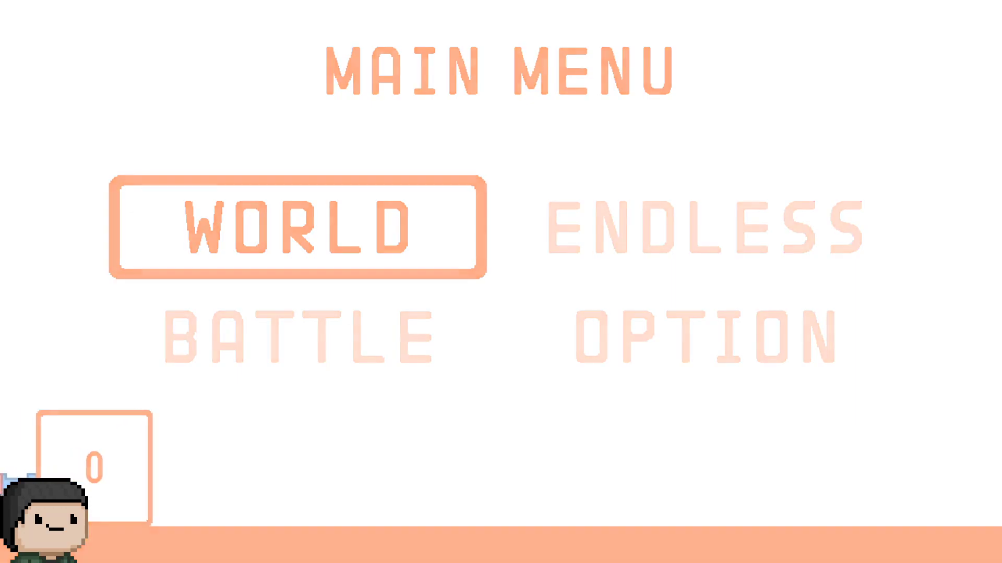
key(Down)
Cycle the main menu to World and enter its level select
key(Right)
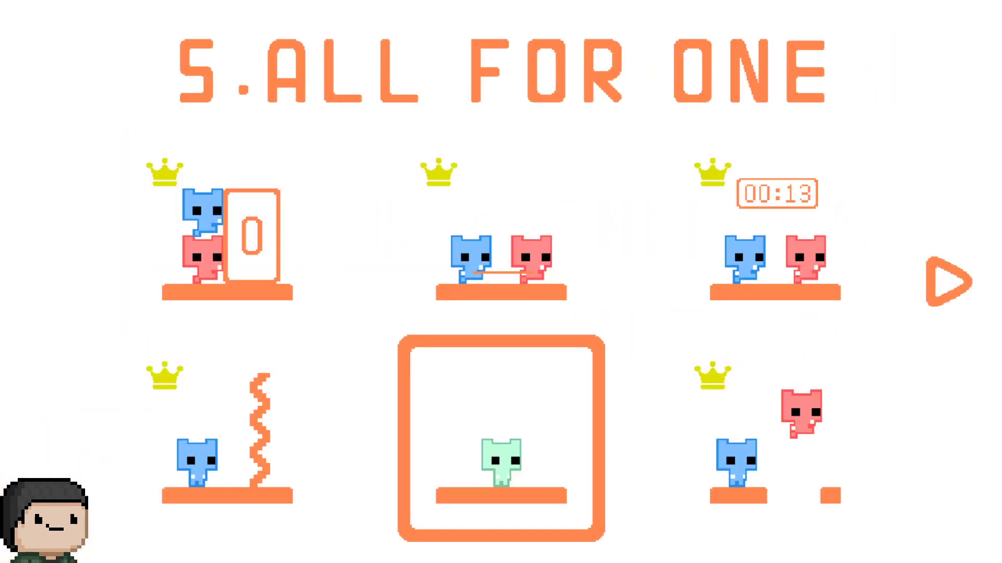
key(Right)
key(Right)
key(Right)
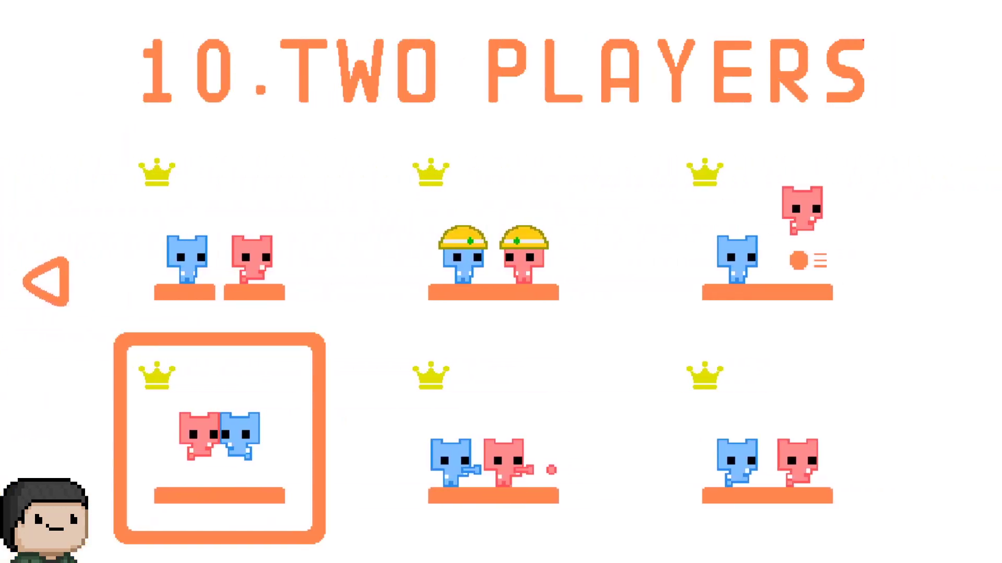